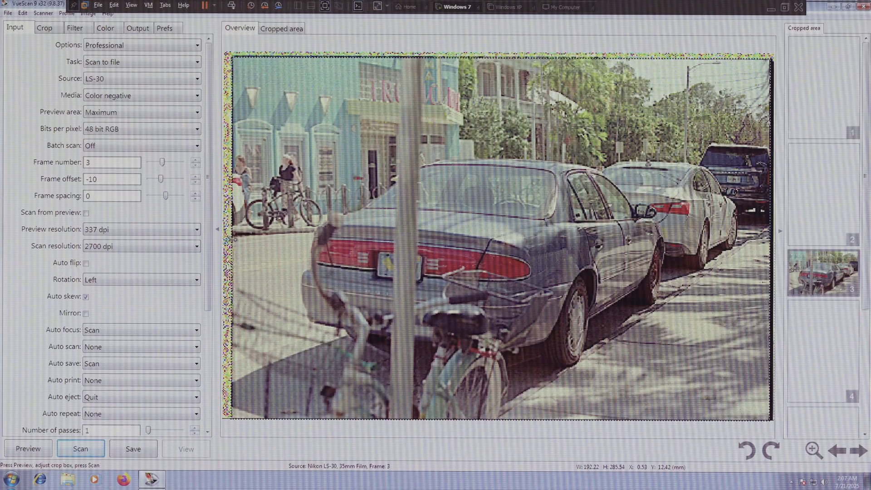
# Step: Start the VueScan scan of colour-negative frame 3 from the LS-30 source
pyautogui.click(81, 449)
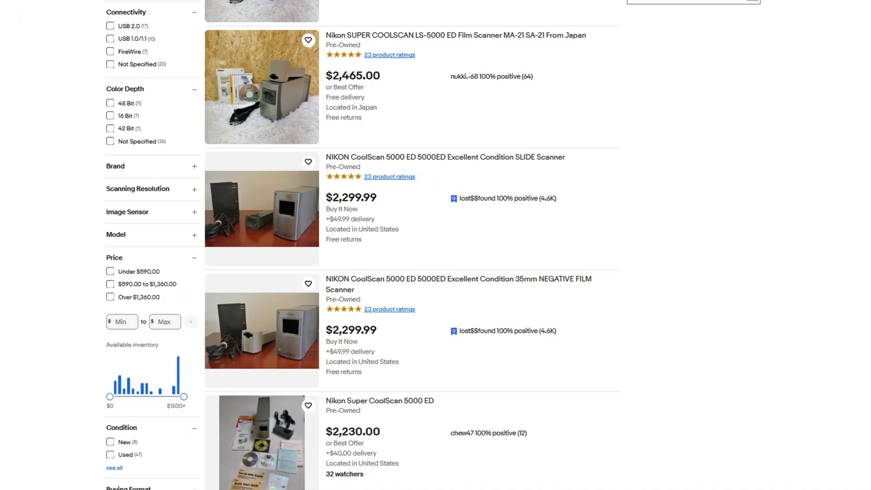
pyautogui.scroll(-4, 362, 245)
pyautogui.scroll(-4, 412, 245)
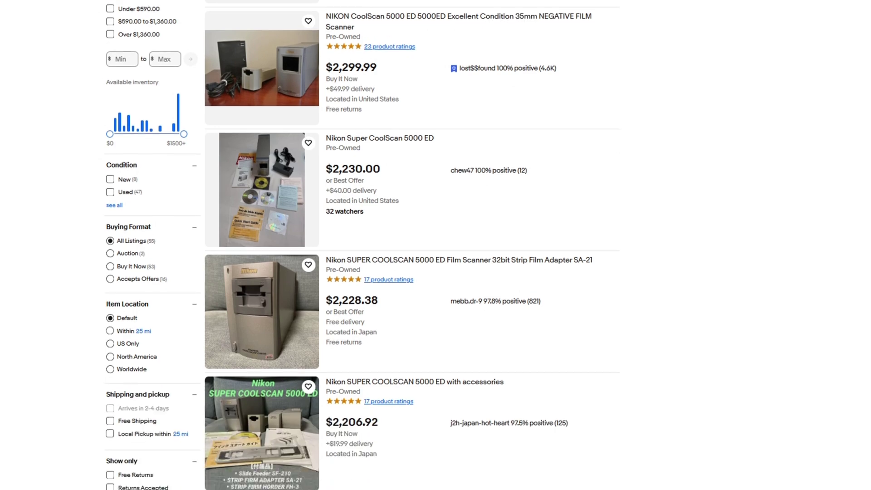
pyautogui.scroll(-3, 362, 245)
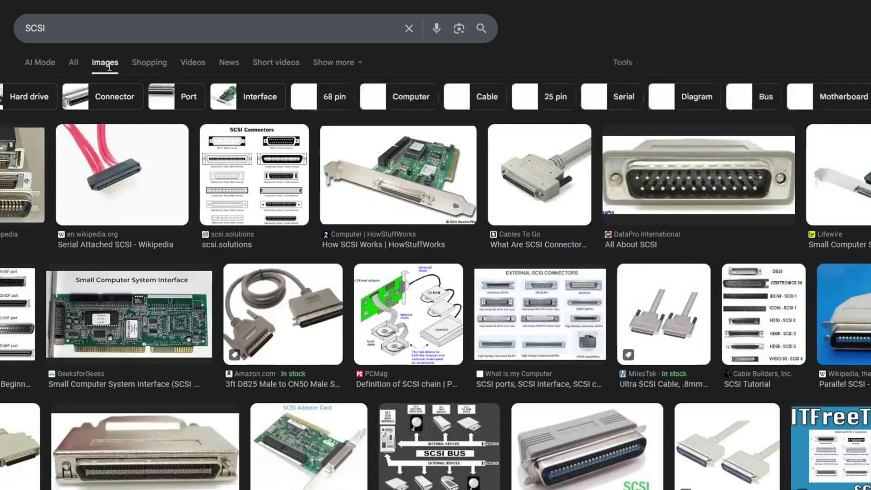
# Step: Browse the 'scsi to firewire adapter' results and view the Microtech Firescsi, then Iomega 1394A Jaz details
pyautogui.scroll(-3, 251, 221)
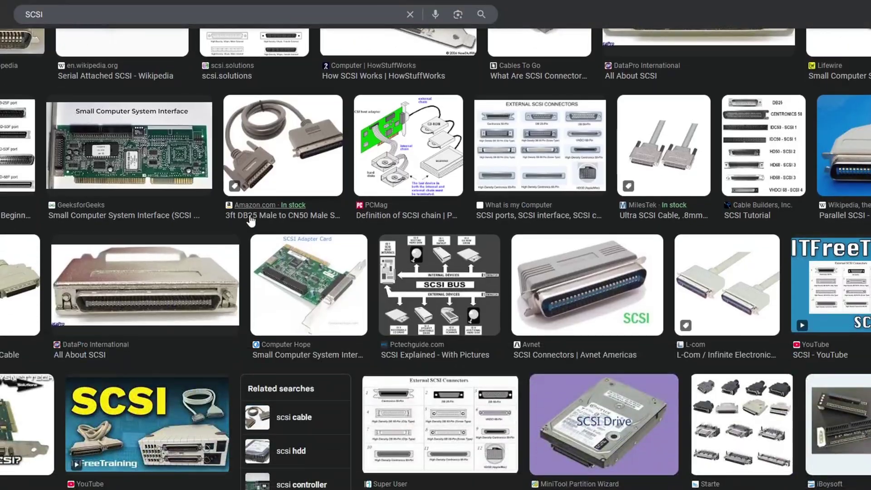
pyautogui.scroll(-3, 251, 221)
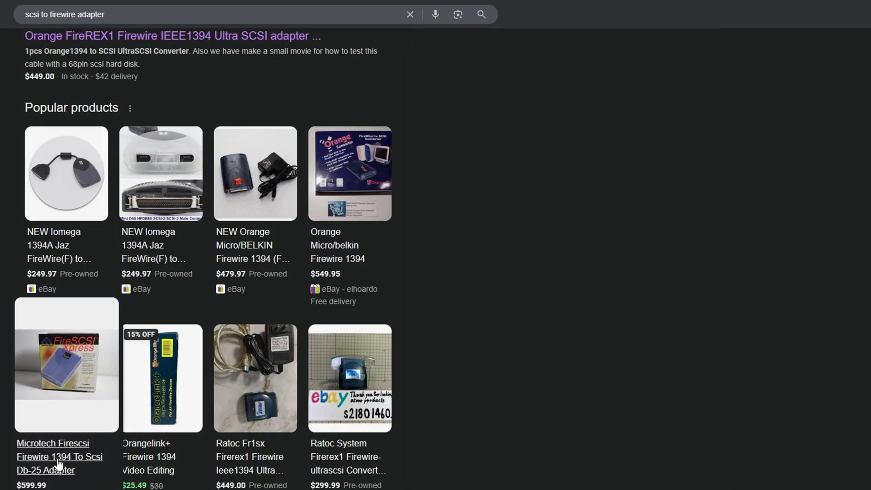
pyautogui.click(58, 464)
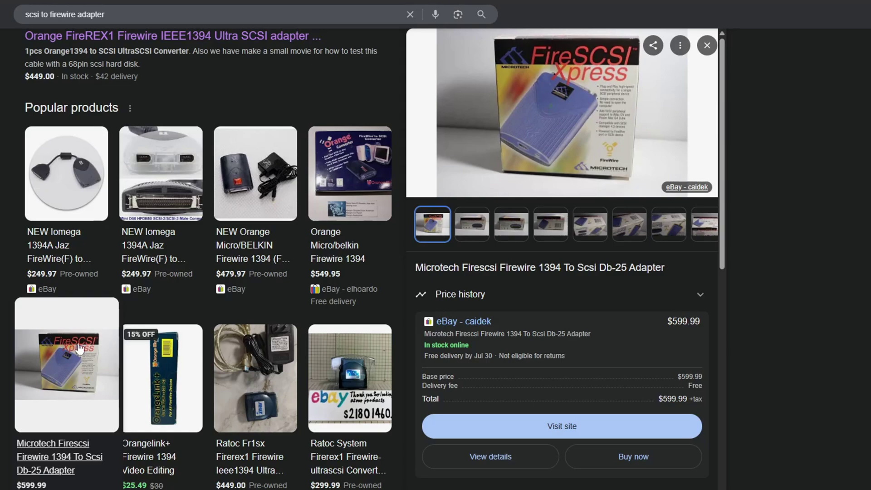
pyautogui.click(61, 245)
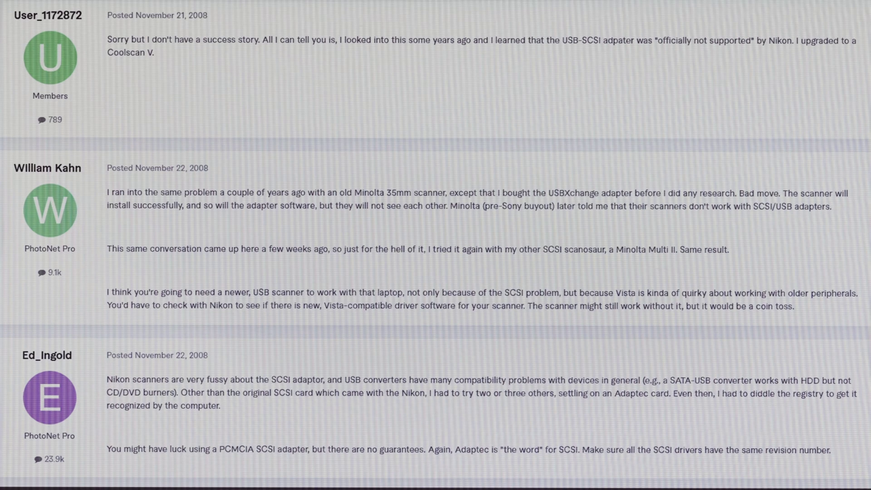
pyautogui.scroll(-5, 435, 245)
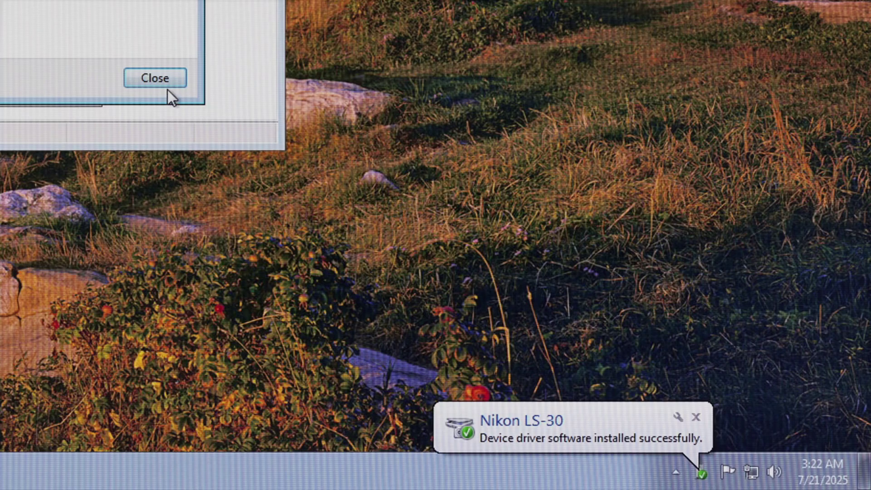
# Step: Close the Windows 7 driver installation dialog after the LS-30 success message
pyautogui.click(162, 81)
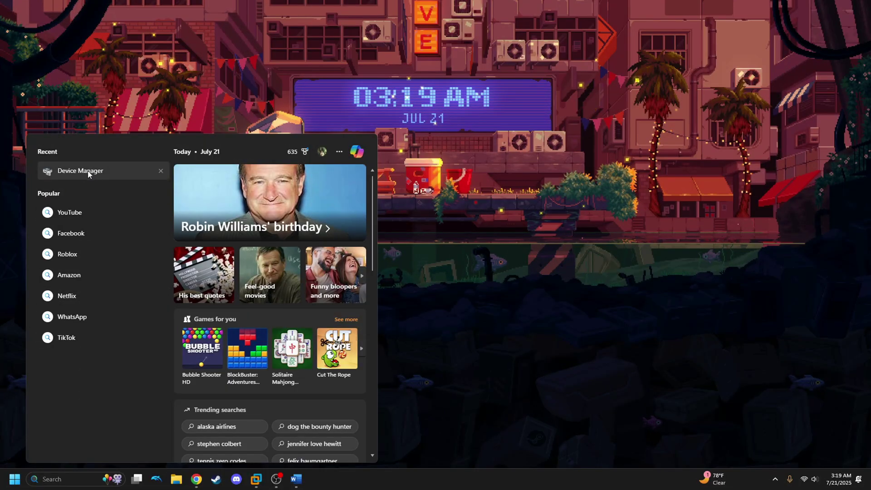
# Step: Check the USB-SCSI ADAPTER properties in the host's Device Manager, confirming Code 28 status
pyautogui.click(89, 172)
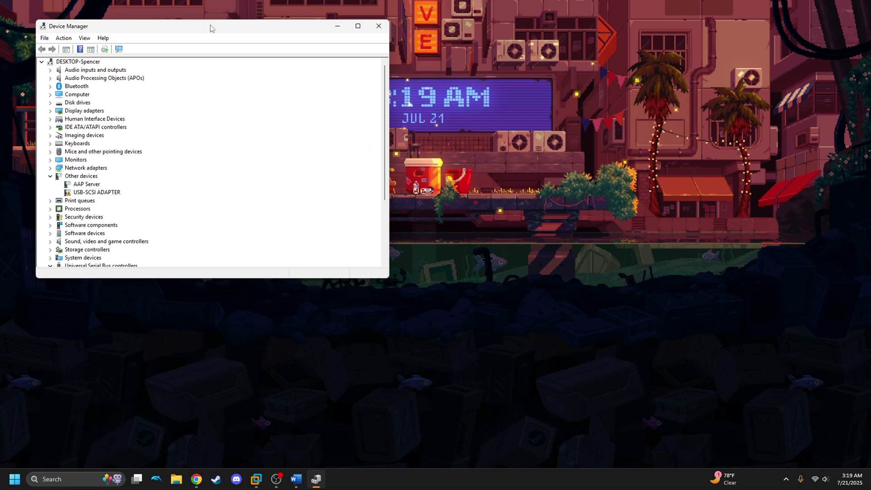
pyautogui.moveTo(210, 28); pyautogui.dragTo(391, 76)
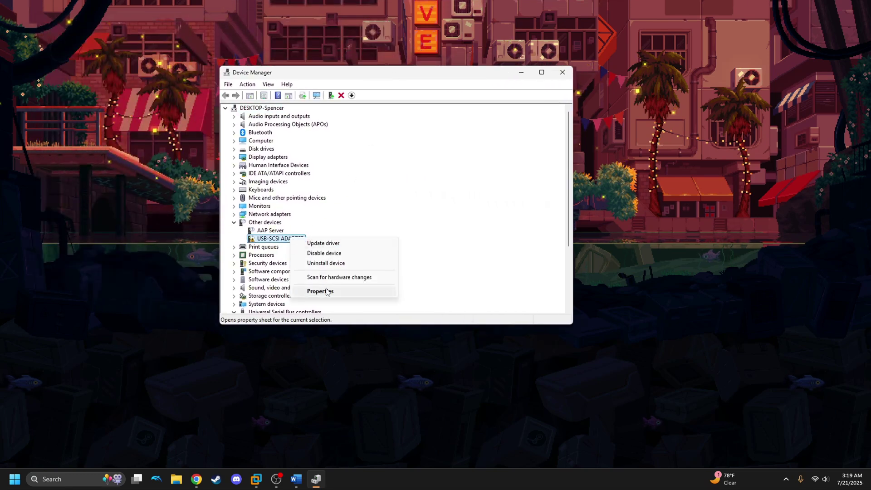
pyautogui.click(327, 292)
pyautogui.moveTo(436, 194); pyautogui.dragTo(322, 196)
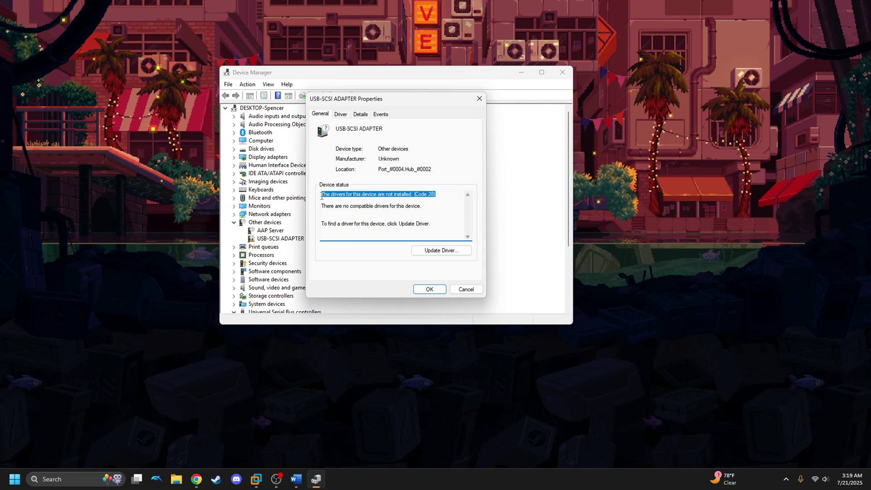
pyautogui.click(429, 290)
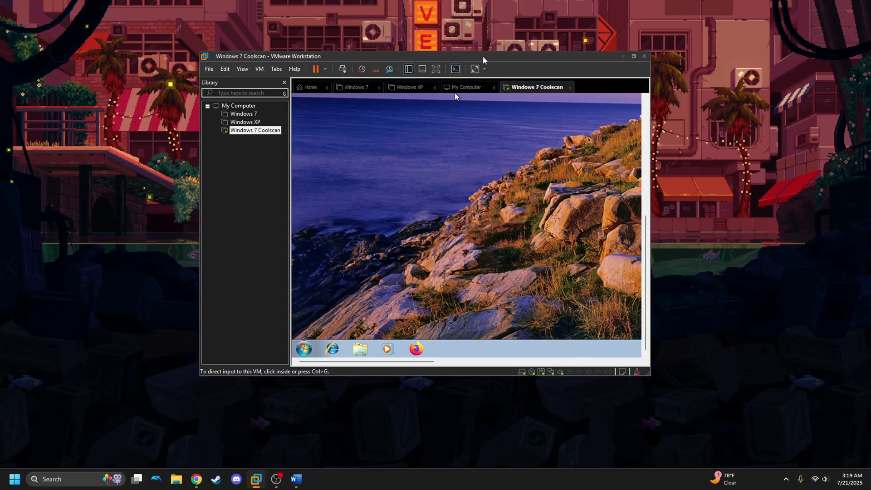
# Step: Release input with Ctrl+Alt and switch the Windows 7 Coolscan VM to full screen
pyautogui.moveTo(327, 60)
pyautogui.mouseDown()
pyautogui.moveTo(306, 40)
pyautogui.moveTo(326, 64)
pyautogui.mouseUp()
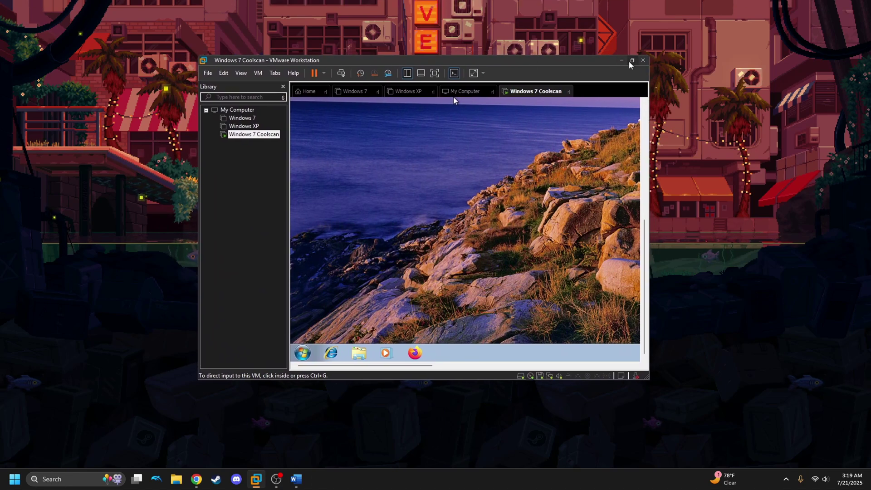
pyautogui.moveTo(631, 62)
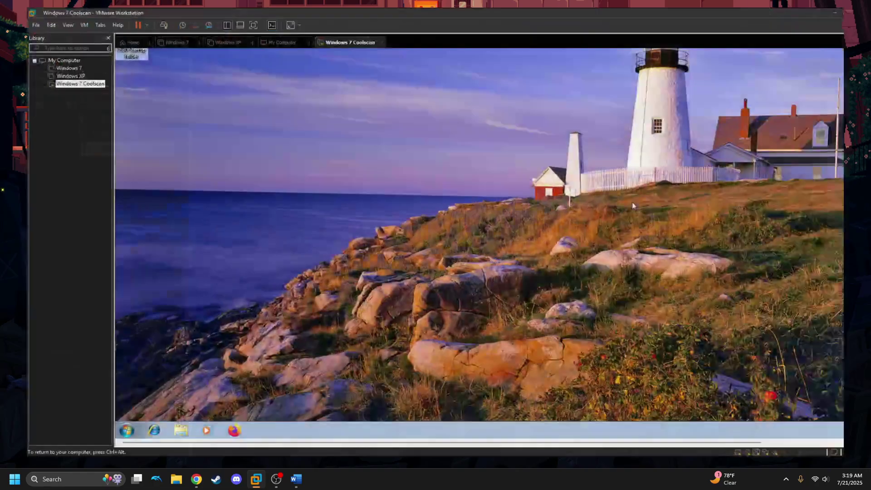
pyautogui.hotkey('ctrl', 'alt')
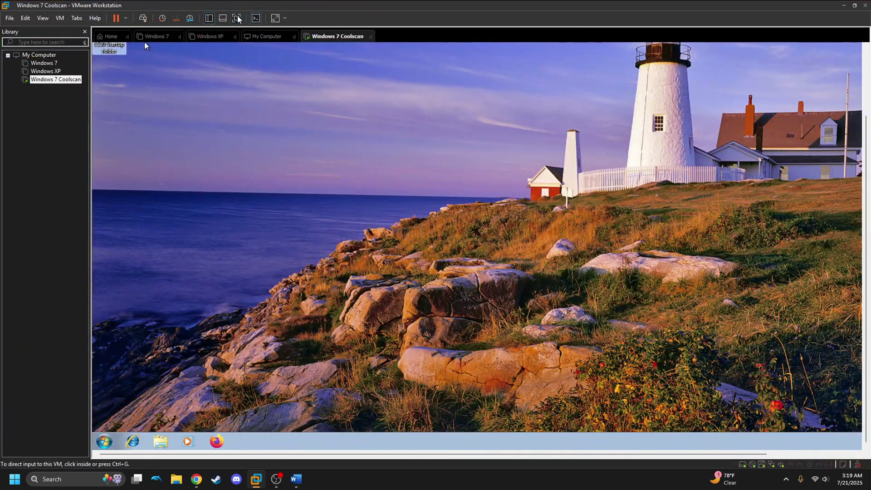
pyautogui.click(237, 18)
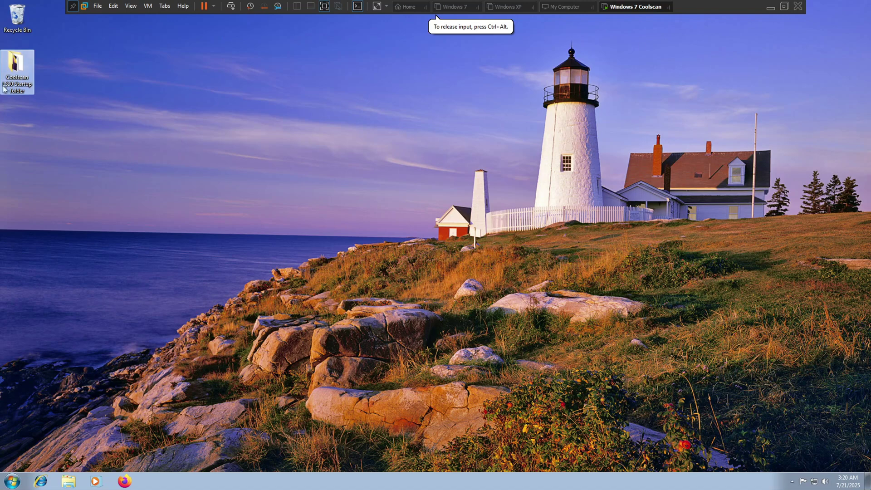
# Step: Look inside the Coolscan LS30 Startup folder, close it, and search the guest for 'device'
pyautogui.doubleClick(14, 65)
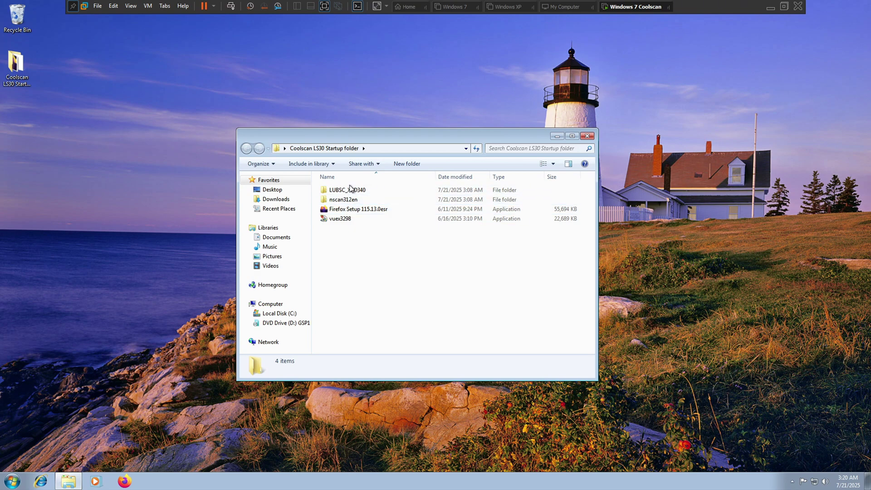
pyautogui.click(588, 137)
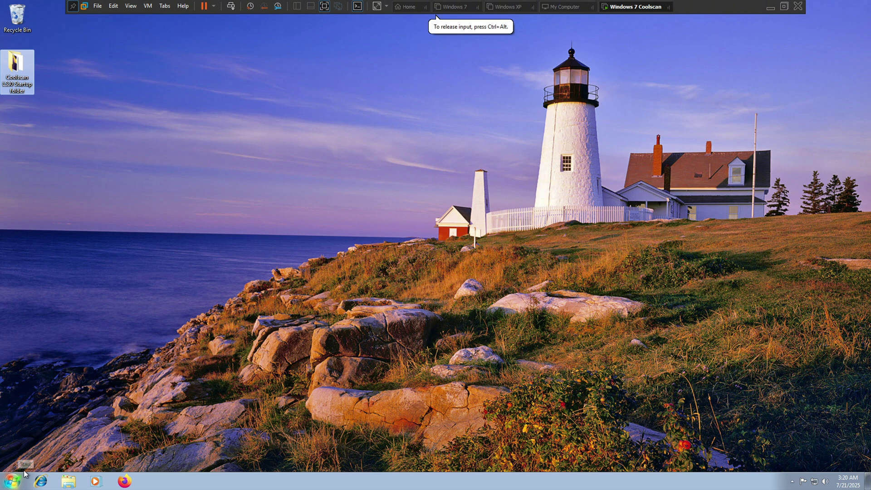
pyautogui.click(12, 481)
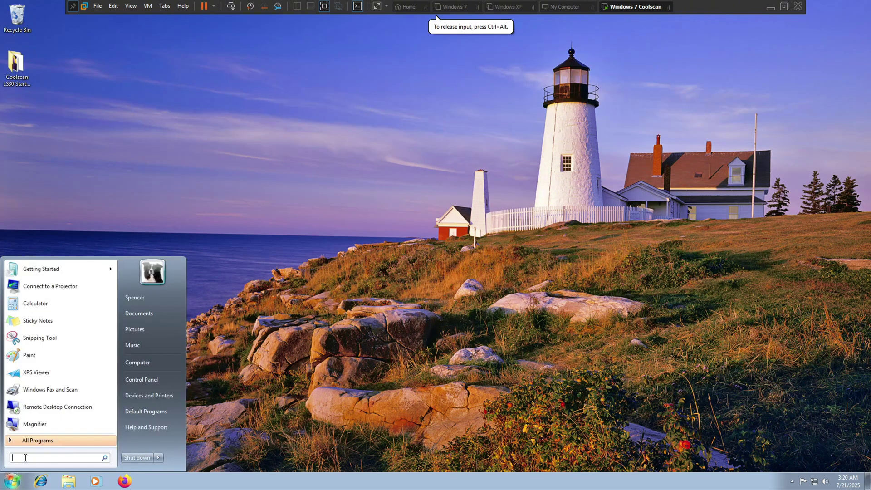
pyautogui.write('device')
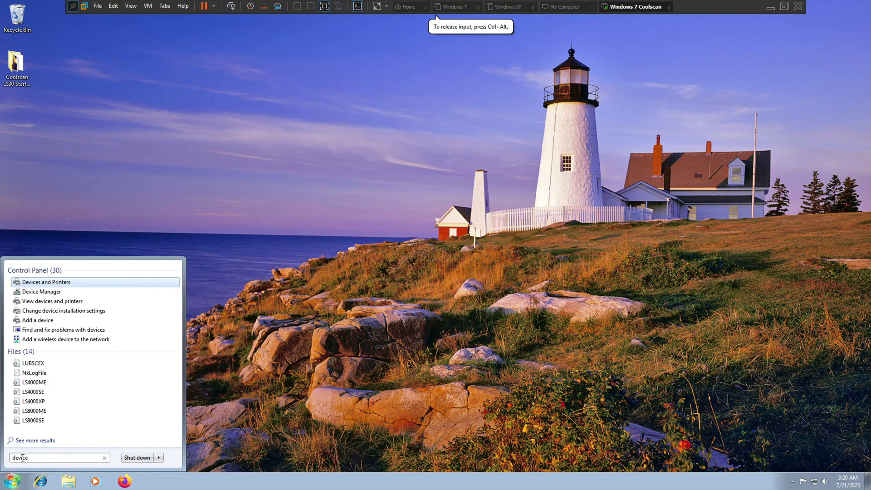
# Step: Launch Device Manager in the Windows 7 guest and check the VM's removable device options
pyautogui.click(61, 293)
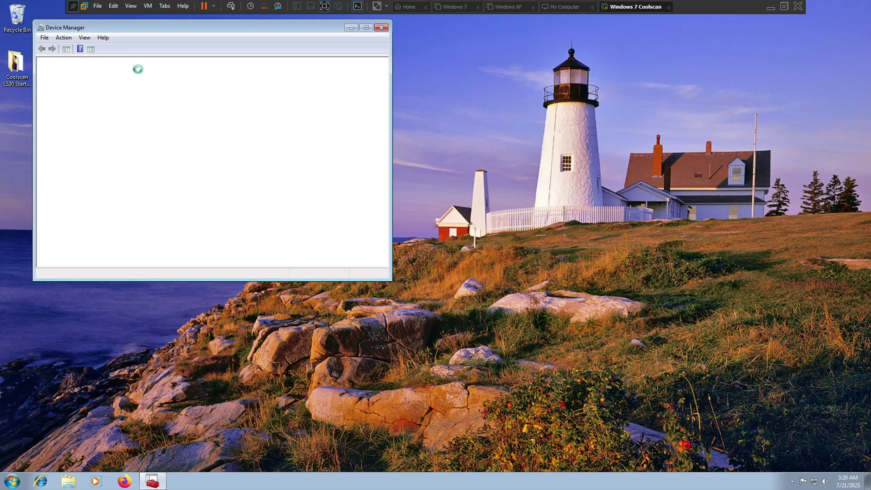
pyautogui.click(148, 6)
pyautogui.moveTo(199, 28)
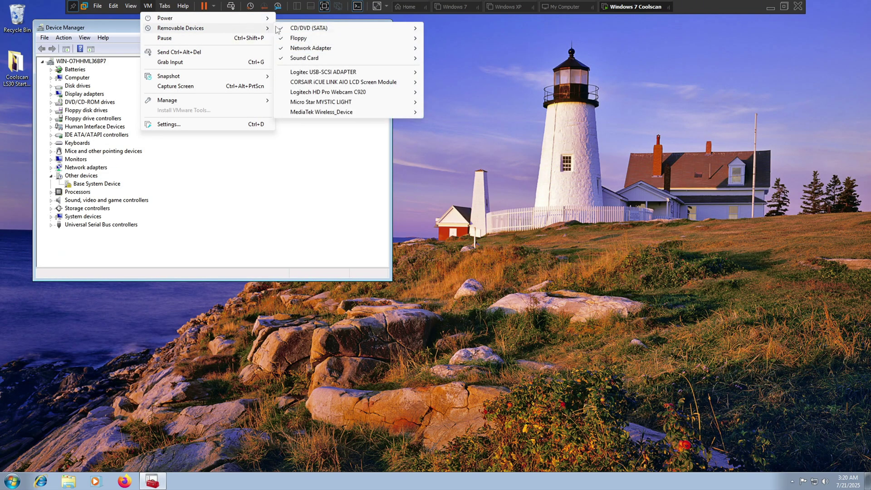
pyautogui.moveTo(363, 72)
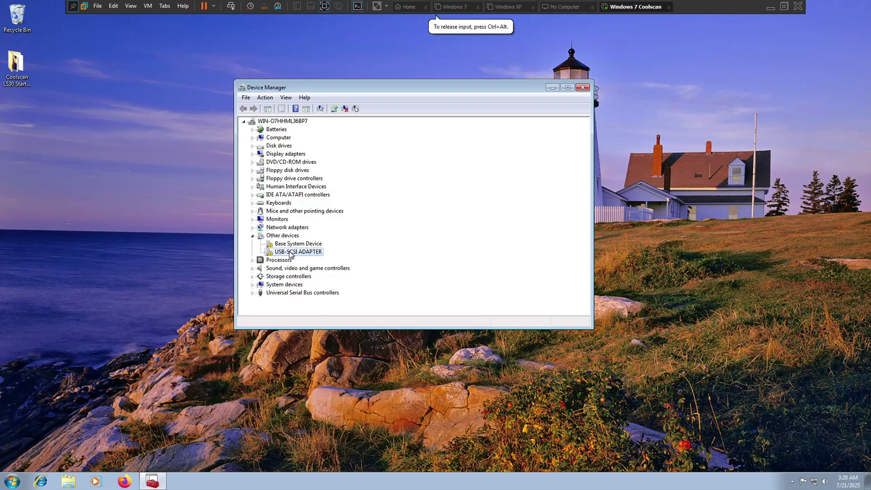
# Step: Open the USB-SCSI ADAPTER properties, note Code 28, and choose a driver manually from all device types
pyautogui.rightClick(290, 253)
pyautogui.click(318, 304)
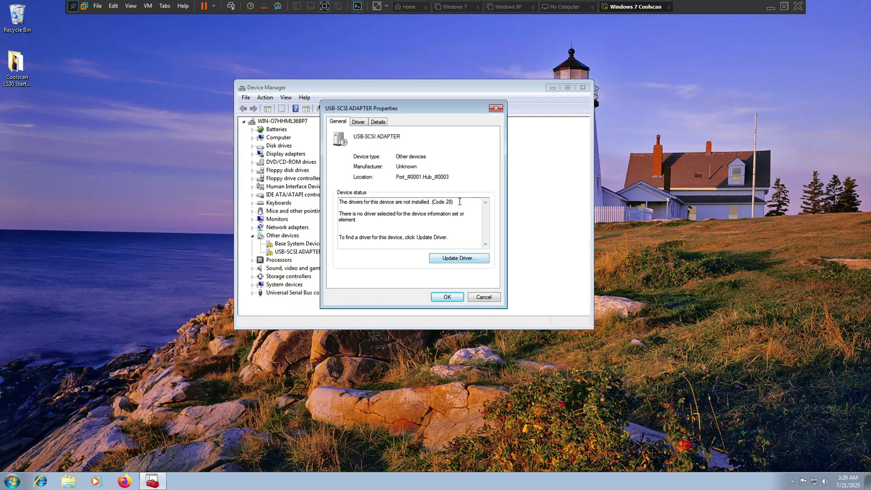
pyautogui.moveTo(459, 202); pyautogui.dragTo(354, 200)
pyautogui.click(454, 257)
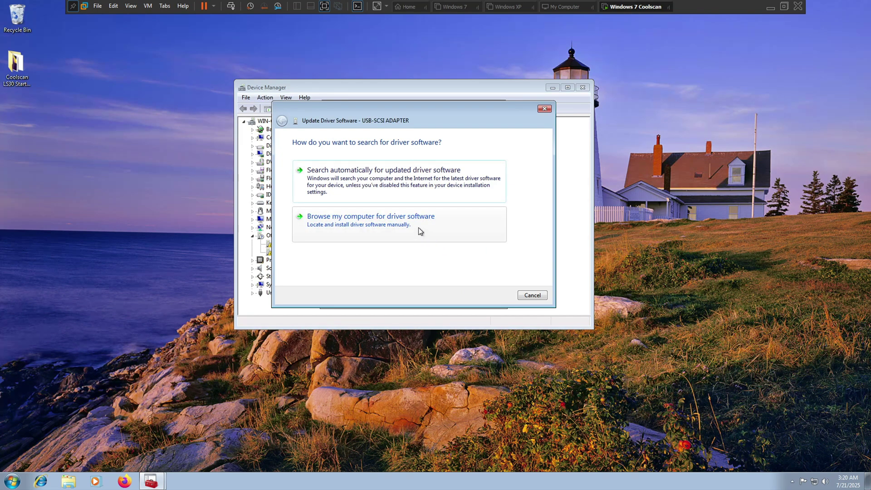
pyautogui.click(417, 226)
pyautogui.click(427, 244)
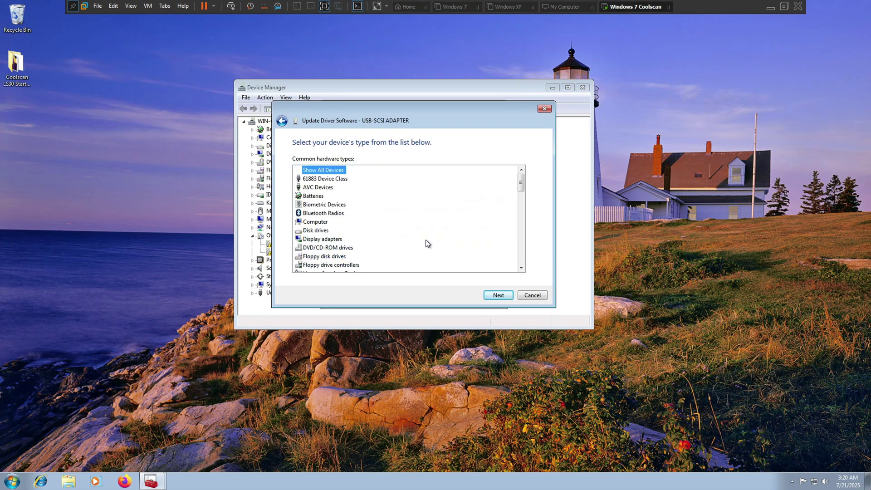
pyautogui.doubleClick(326, 170)
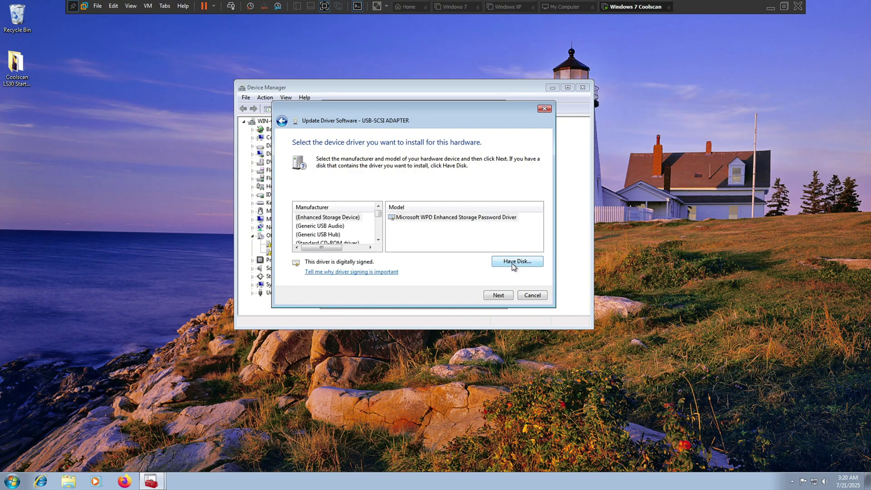
# Step: Use Have Disk to point to LUBSC.INF in Desktop\Coolscan LS30 Startup\LUBSC_XPD340
pyautogui.click(507, 263)
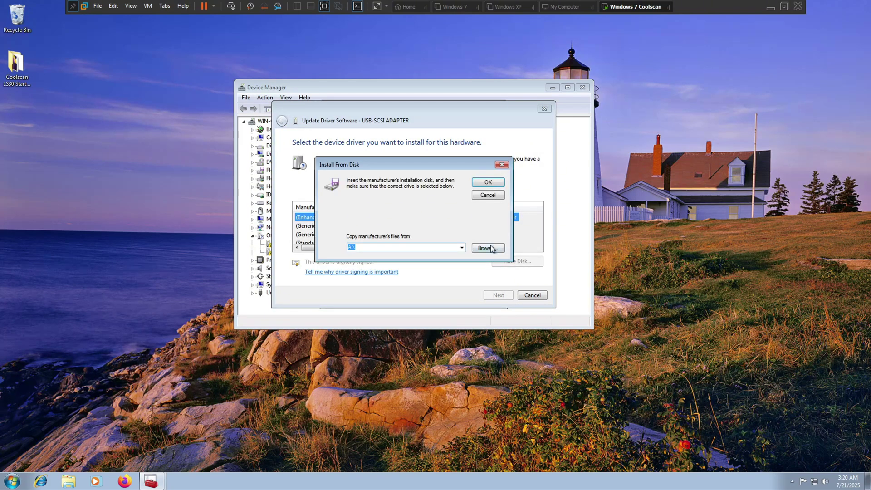
pyautogui.click(487, 248)
pyautogui.click(344, 239)
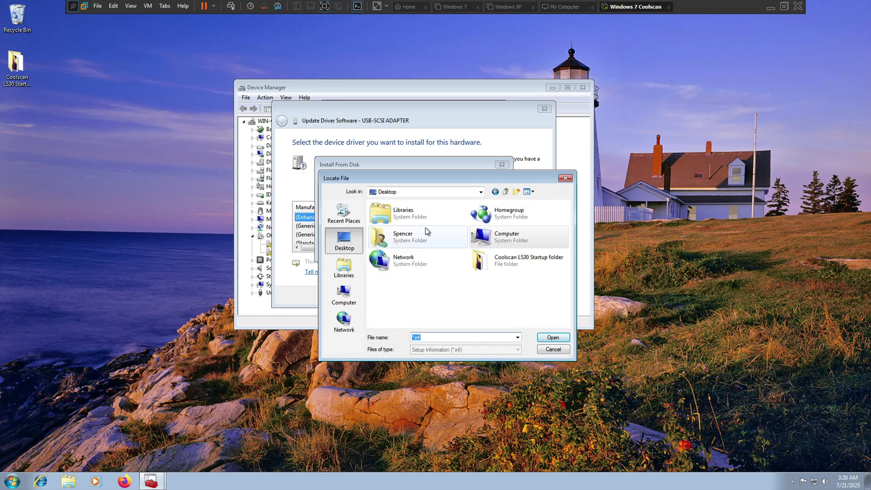
pyautogui.click(483, 262)
pyautogui.doubleClick(502, 257)
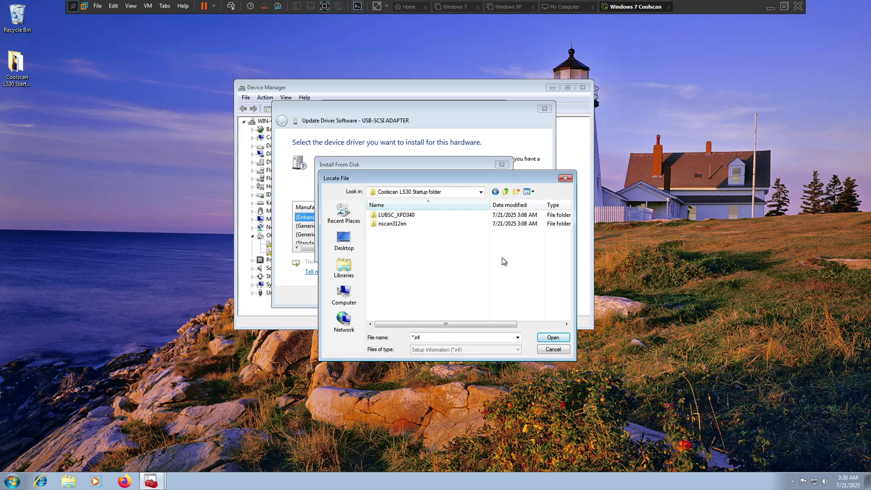
pyautogui.doubleClick(411, 216)
pyautogui.doubleClick(387, 216)
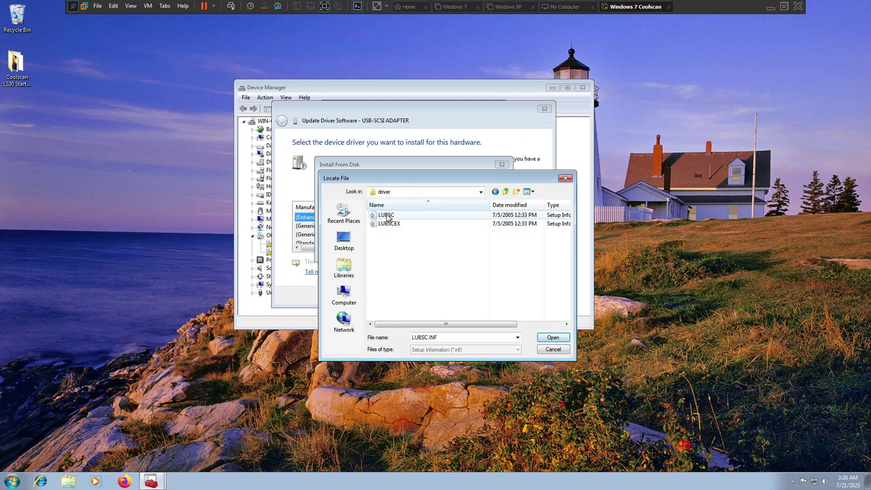
pyautogui.click(393, 216)
pyautogui.doubleClick(393, 216)
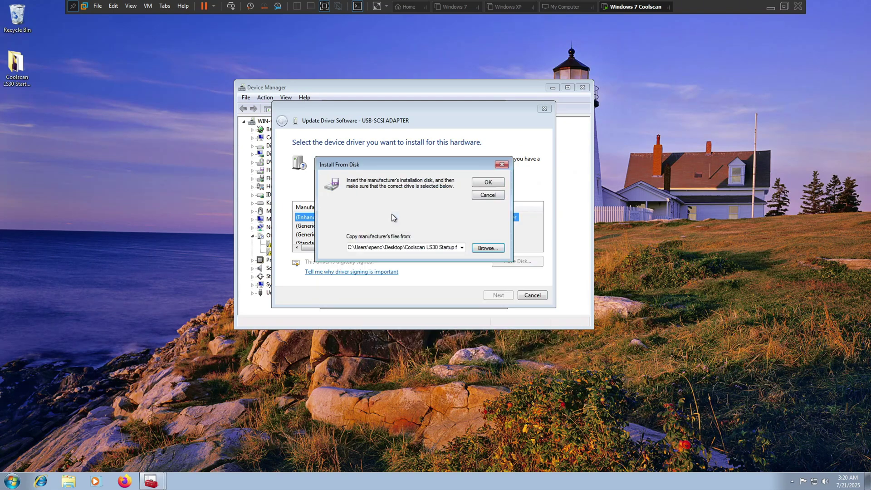
pyautogui.click(486, 185)
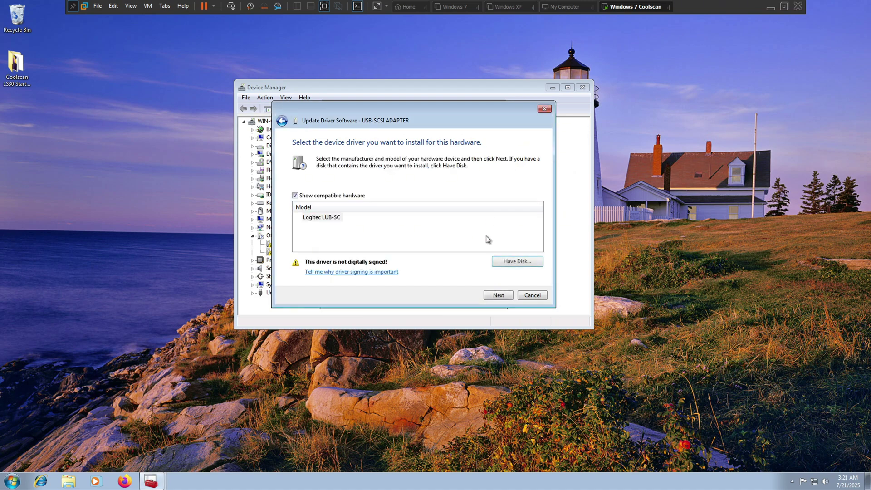
# Step: Install the unsigned Logitec LUB-SC driver, confirm it works properly, then select the new USB Mass Storage device
pyautogui.click(499, 296)
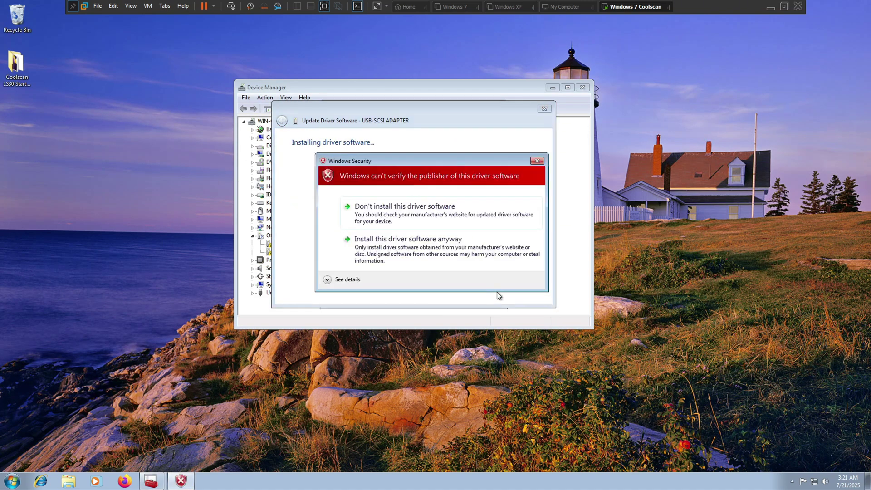
pyautogui.click(444, 252)
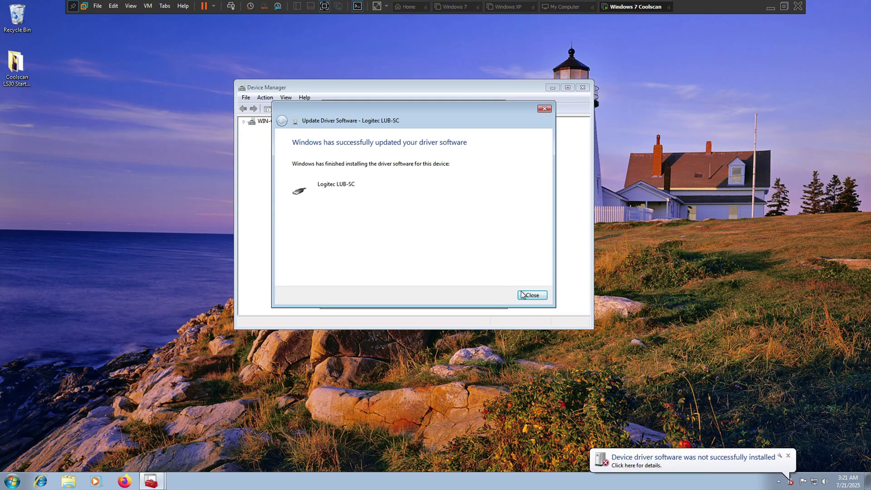
pyautogui.click(530, 296)
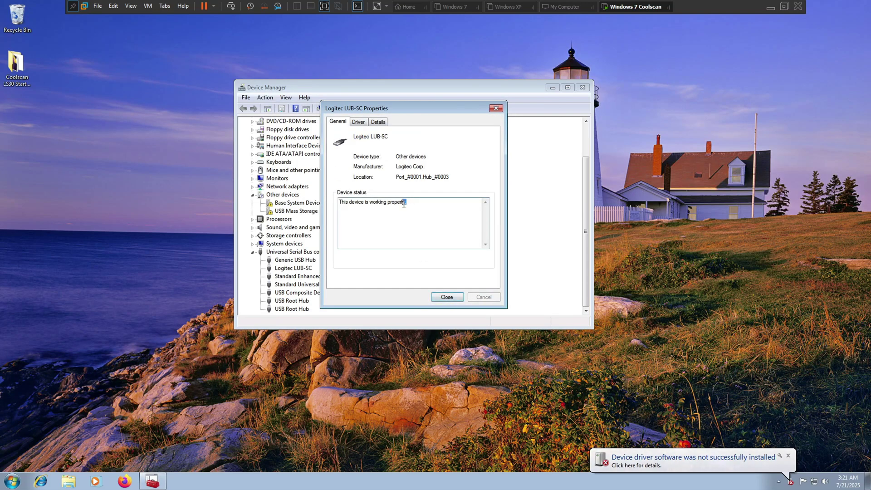
pyautogui.moveTo(407, 202); pyautogui.dragTo(339, 203)
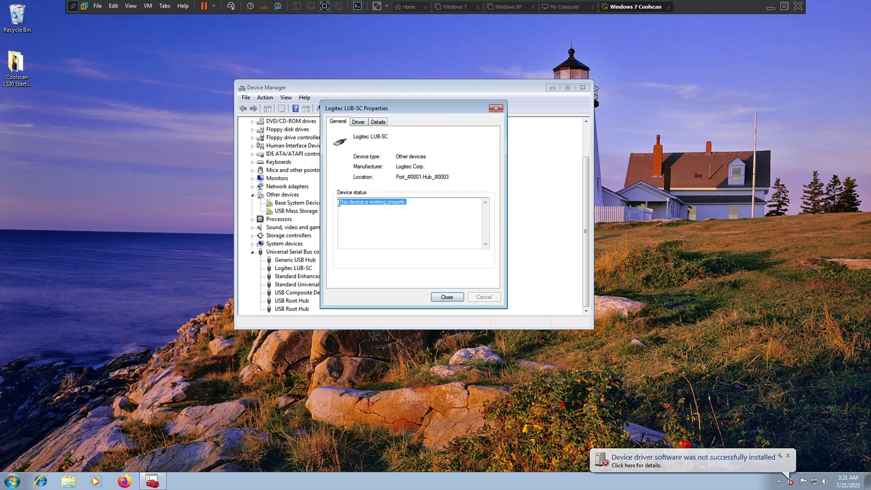
pyautogui.click(447, 298)
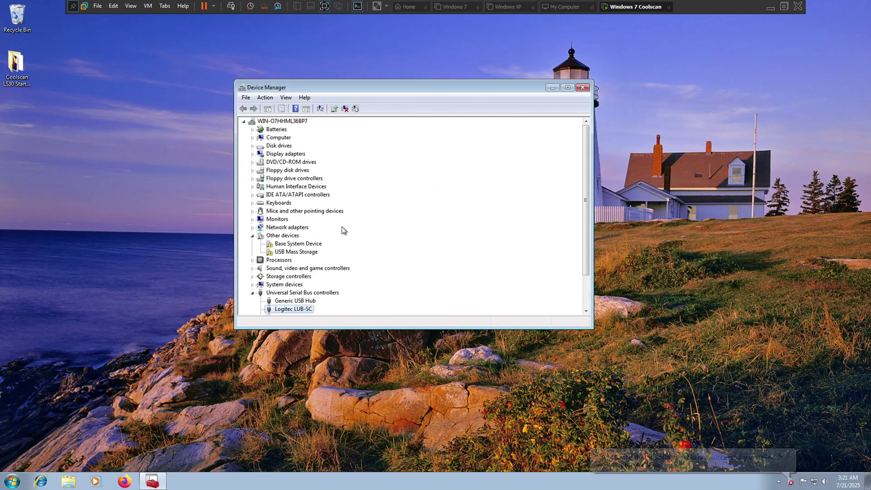
pyautogui.scroll(-1, 294, 262)
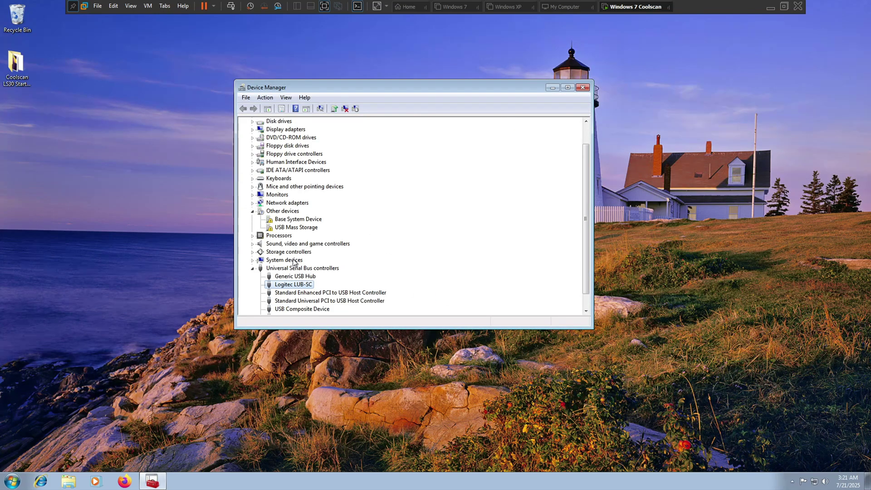
pyautogui.click(300, 228)
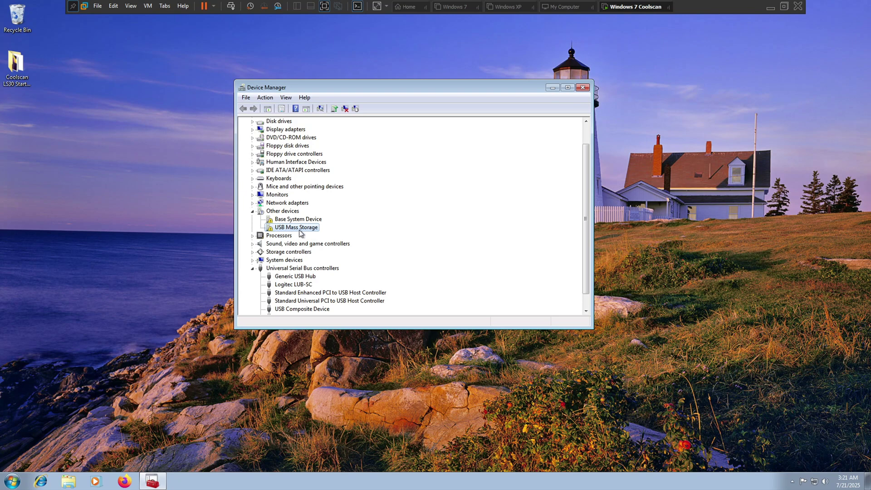
# Step: Open the USB Mass Storage device's properties and choose to pick its driver from a list
pyautogui.rightClick(291, 229)
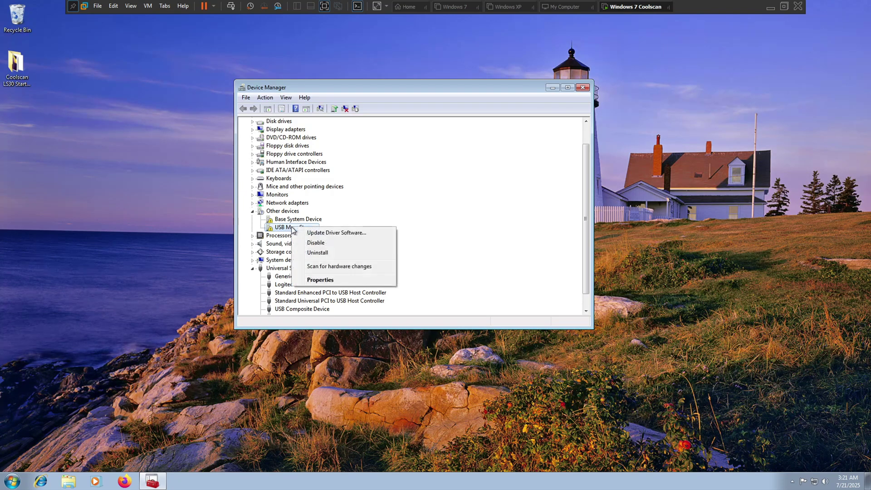
pyautogui.click(329, 281)
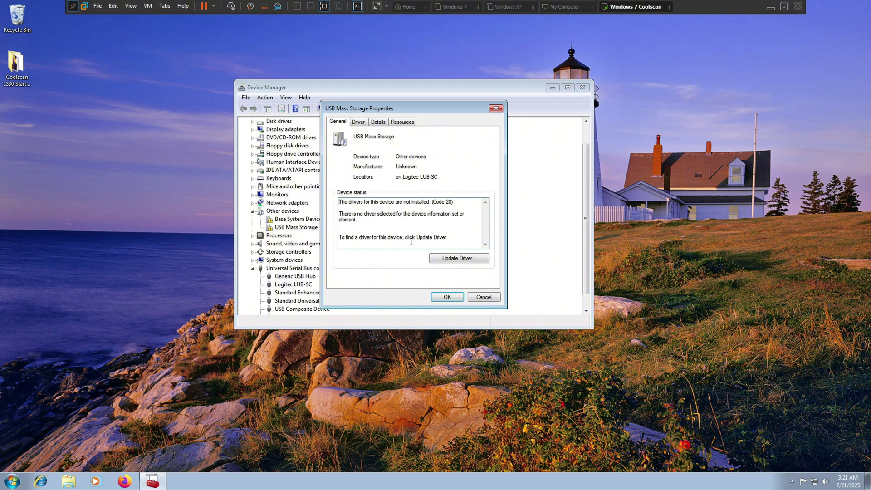
pyautogui.click(450, 259)
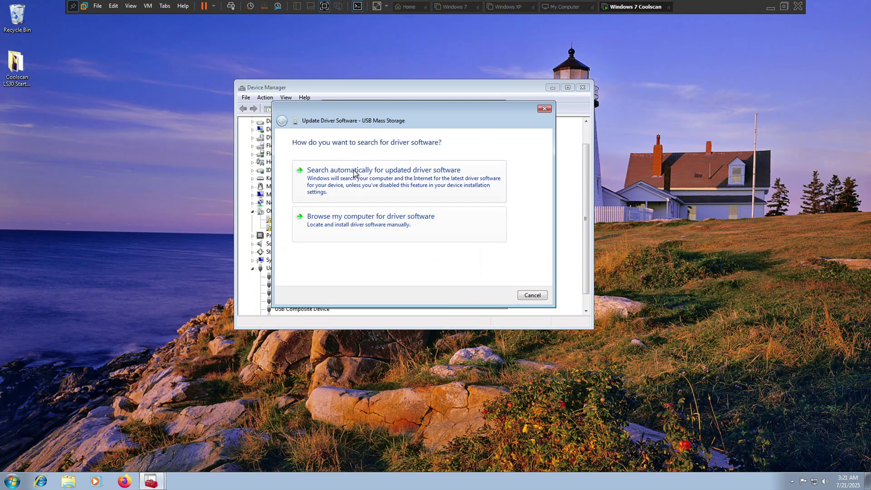
pyautogui.click(366, 223)
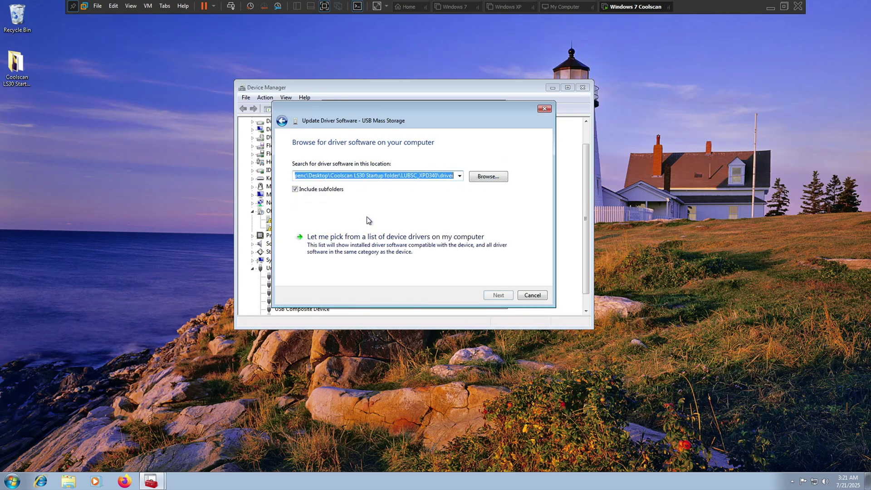
pyautogui.click(369, 245)
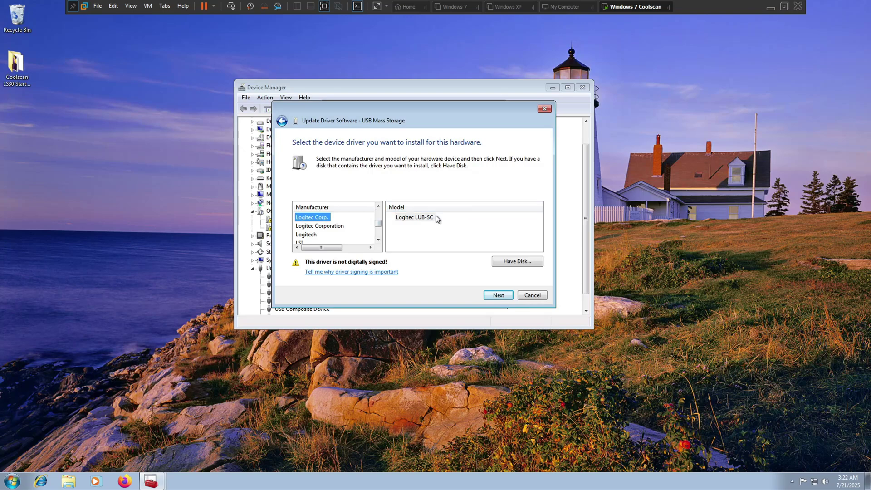
# Step: Load the LUBSC file via Have Disk and select the Logitec LUB-SC USB-SCSI Adapter model
pyautogui.click(502, 263)
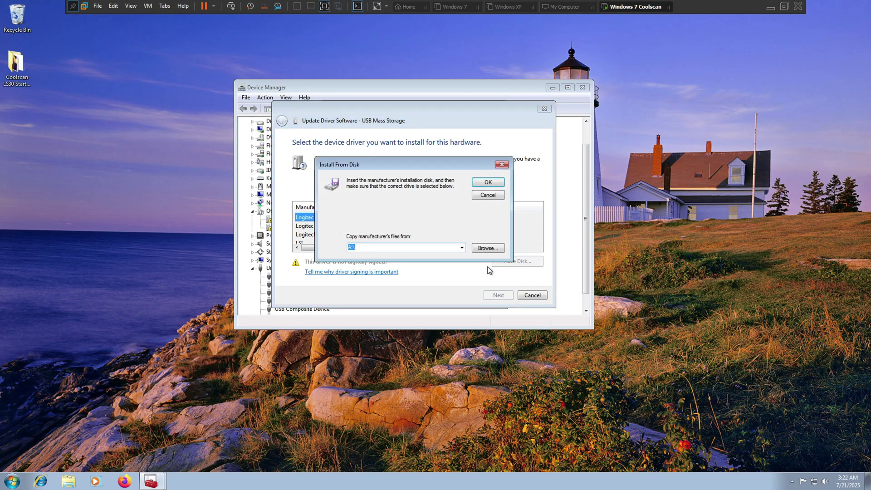
pyautogui.click(487, 249)
pyautogui.click(387, 215)
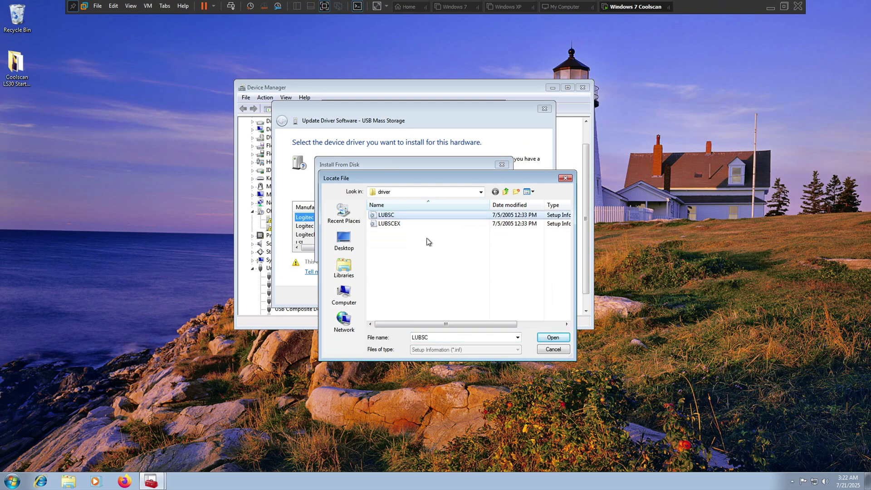
pyautogui.click(552, 338)
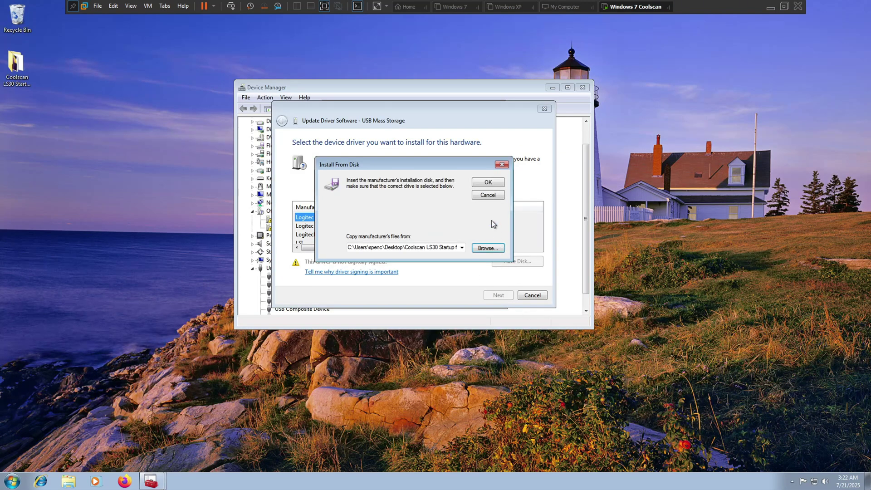
pyautogui.click(487, 182)
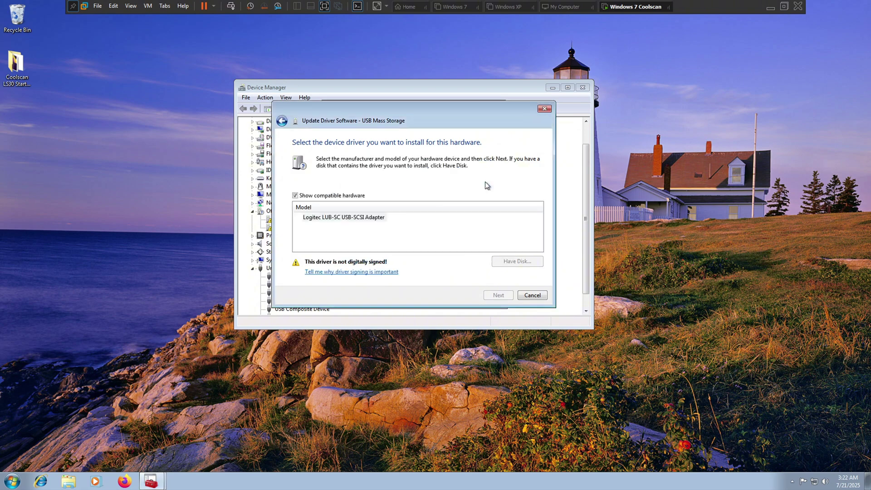
pyautogui.click(367, 218)
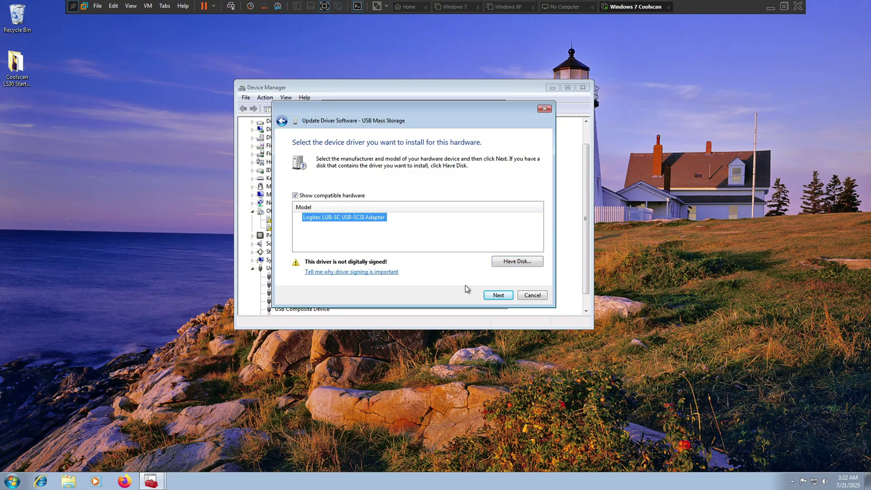
# Step: Install the unsigned Logitec LUB-SC USB-SCSI Adapter driver, then close the wizard and Properties dialog
pyautogui.click(498, 295)
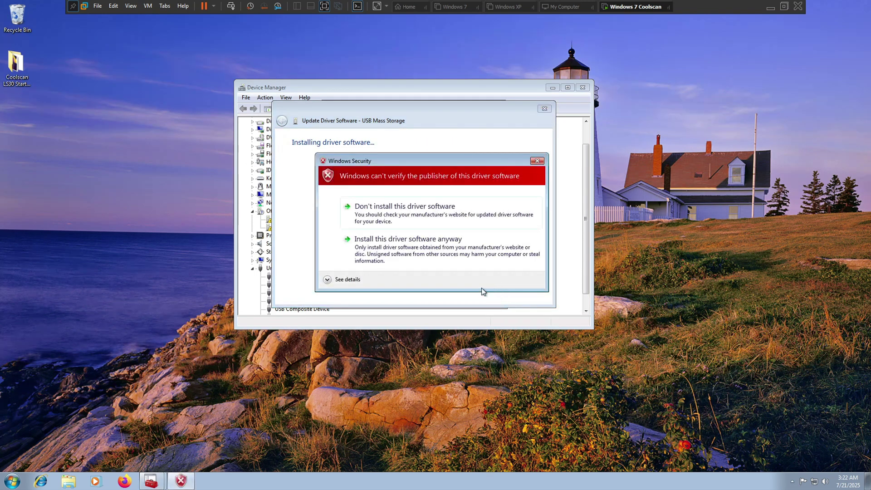
pyautogui.click(455, 255)
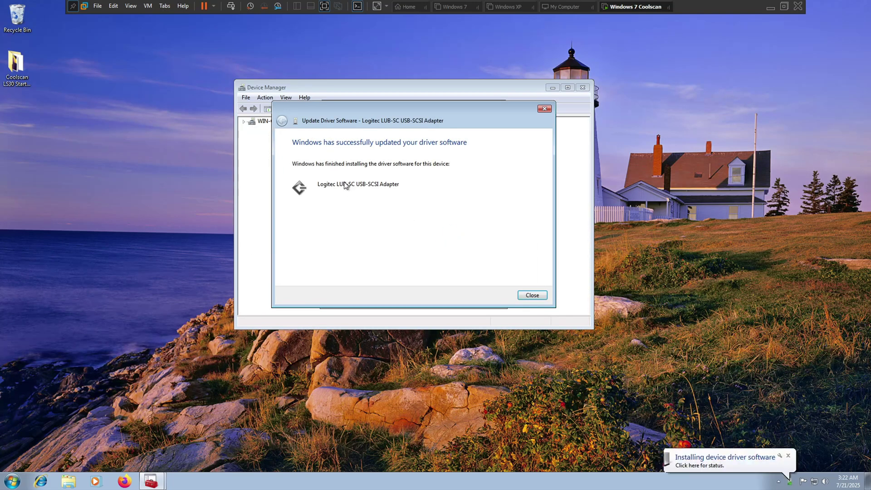
pyautogui.click(533, 296)
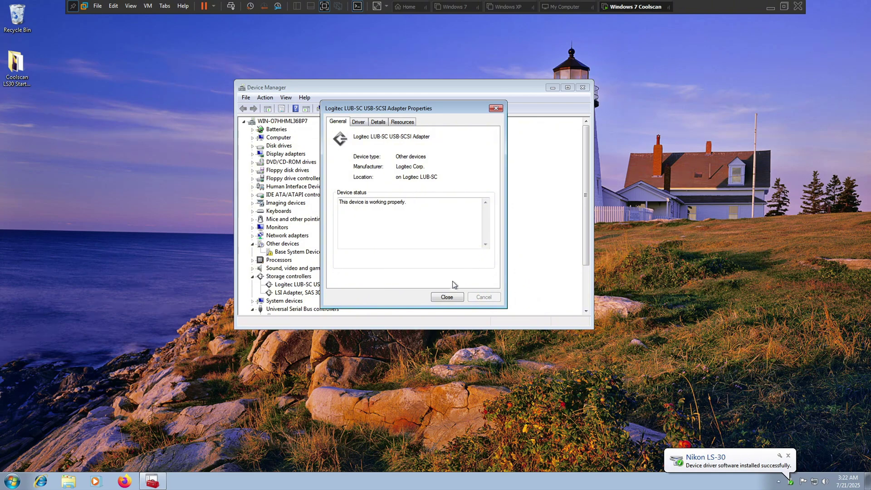
pyautogui.click(447, 297)
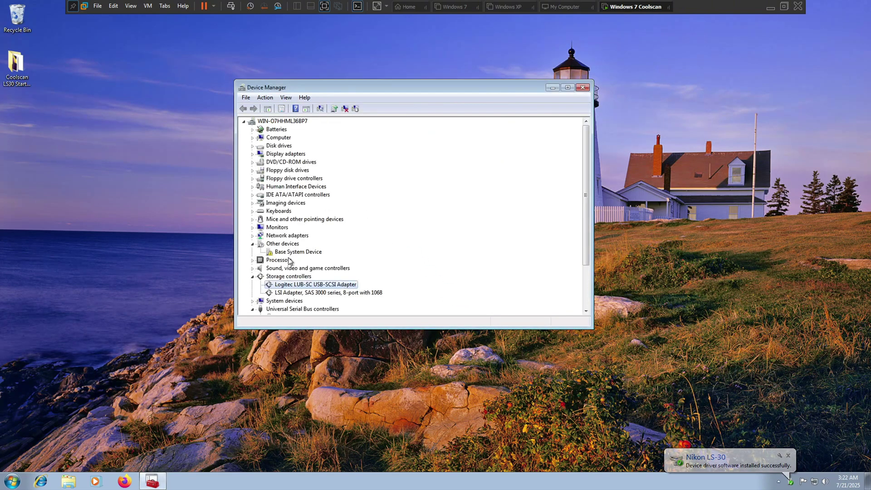
# Step: Open Nikon LS-30 under Imaging devices and check its Hamrick Software driver 1.0.0.163
pyautogui.scroll(-3, 291, 264)
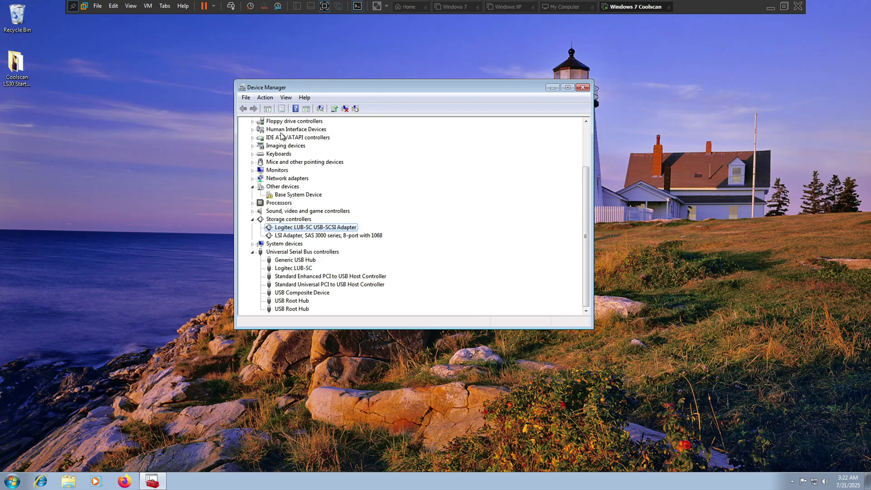
pyautogui.scroll(2, 281, 135)
pyautogui.click(289, 195)
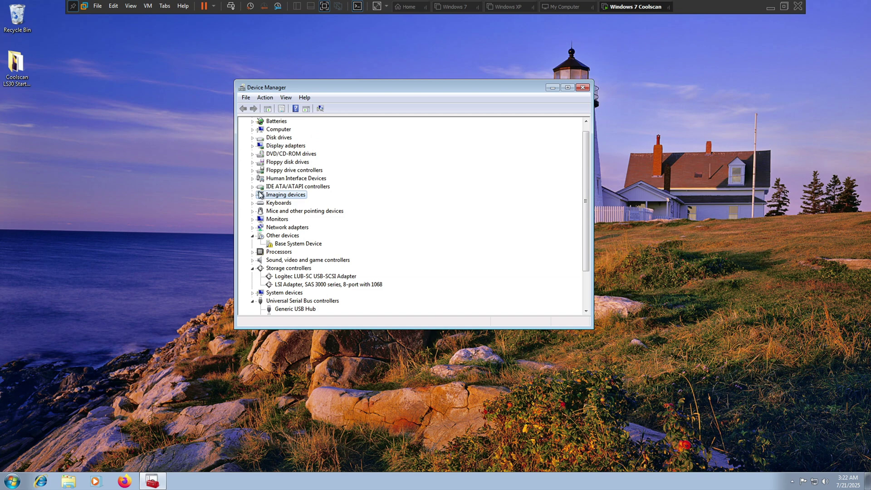
pyautogui.click(252, 195)
pyautogui.doubleClick(290, 203)
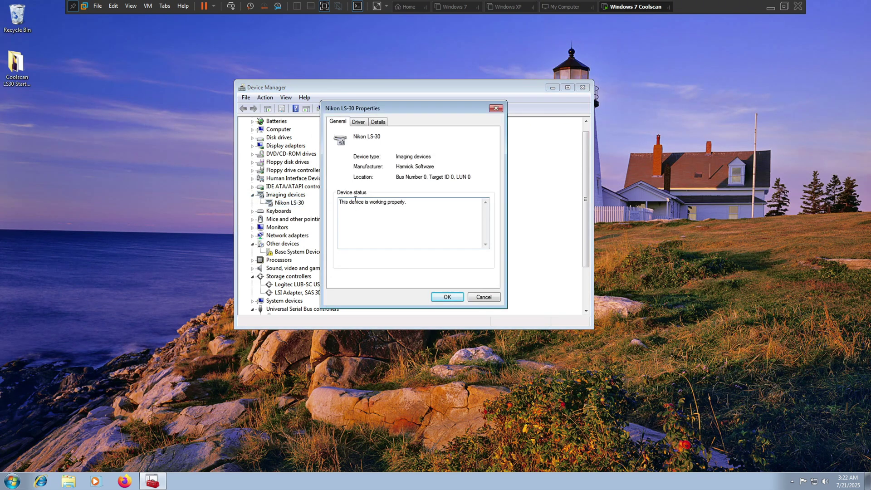
pyautogui.moveTo(441, 170); pyautogui.dragTo(409, 167)
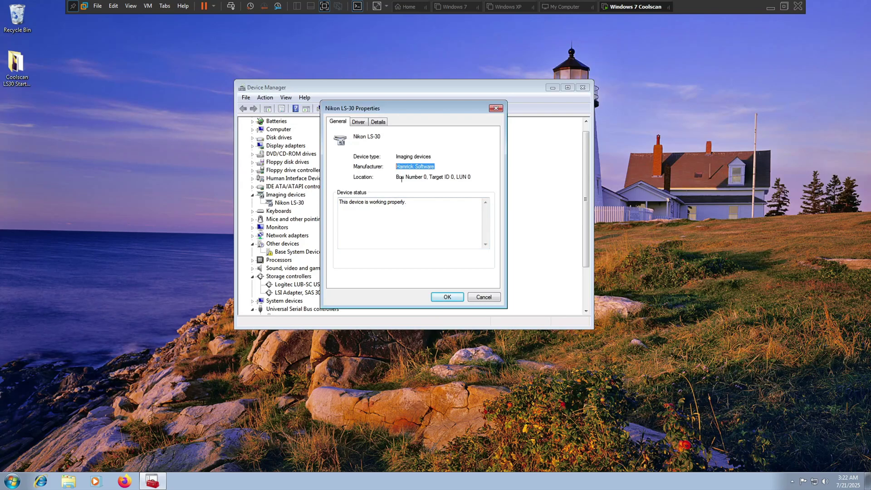
pyautogui.click(358, 122)
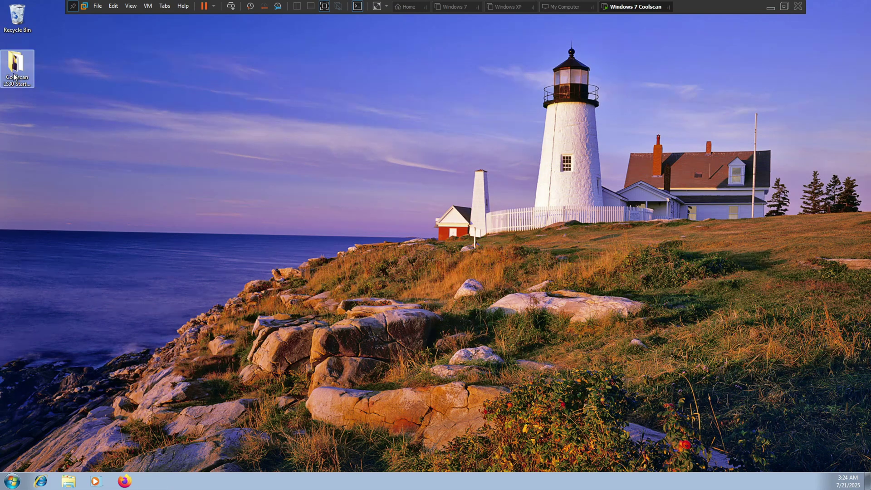
# Step: Run vuex3298 from the Coolscan LS30 Startup folder and allow it at the UAC prompt
pyautogui.doubleClick(14, 77)
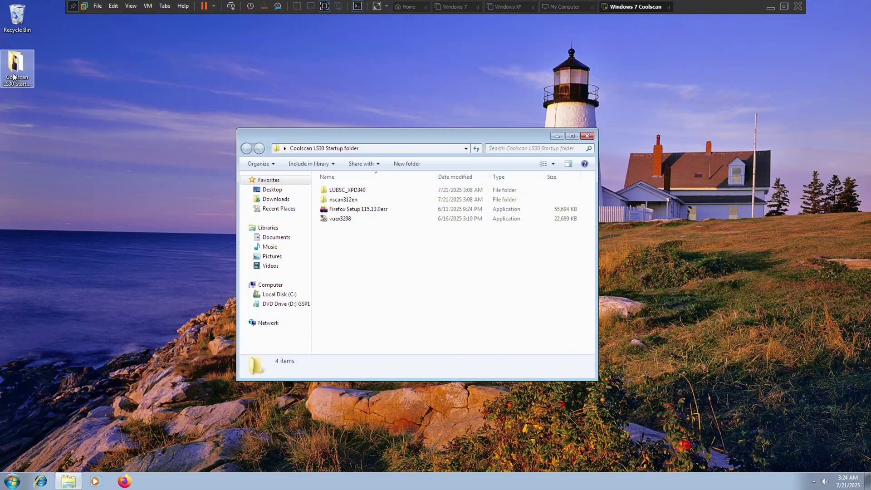
pyautogui.doubleClick(342, 220)
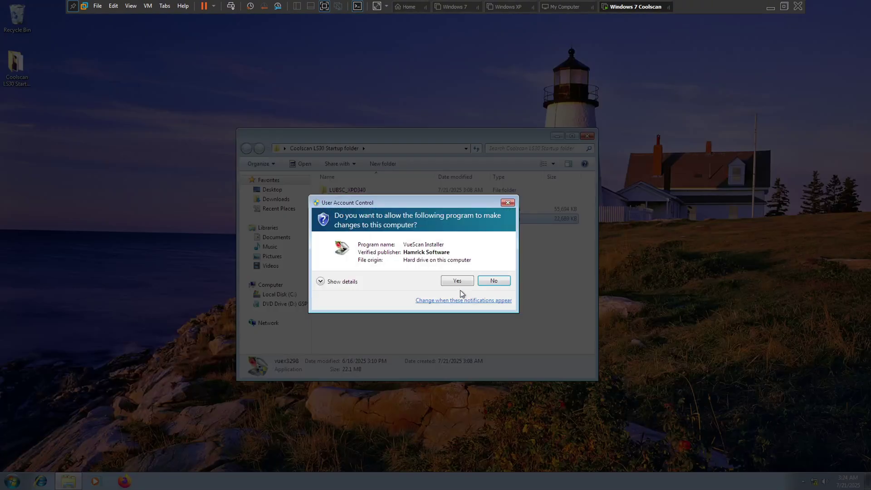
pyautogui.click(458, 282)
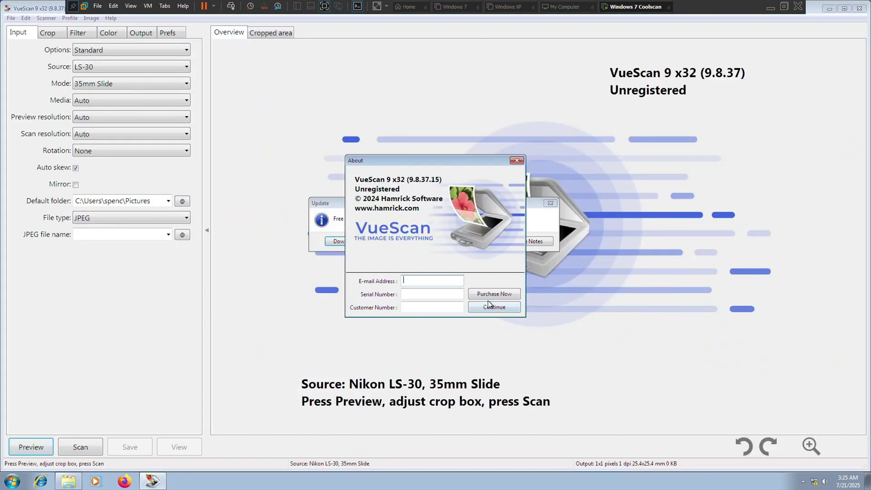
# Step: Dismiss VueScan's About and update notices, keep LS-30 as source, and review Preview resolution choices
pyautogui.click(516, 161)
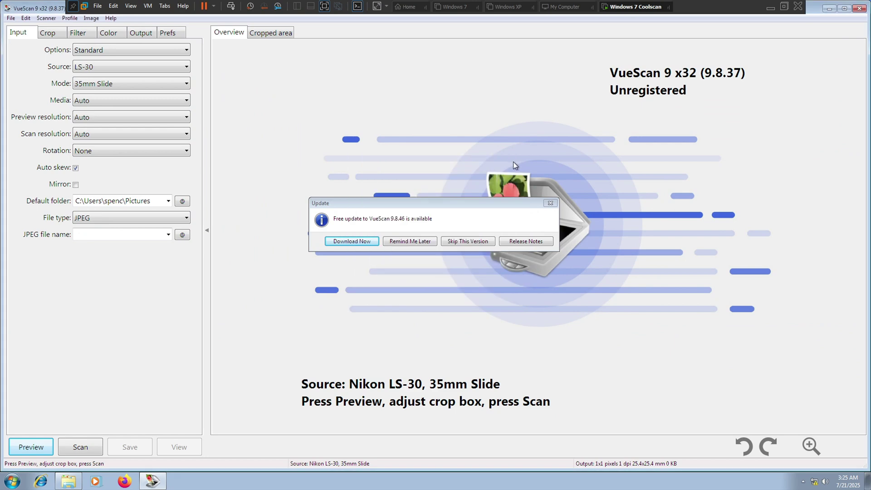
pyautogui.click(547, 204)
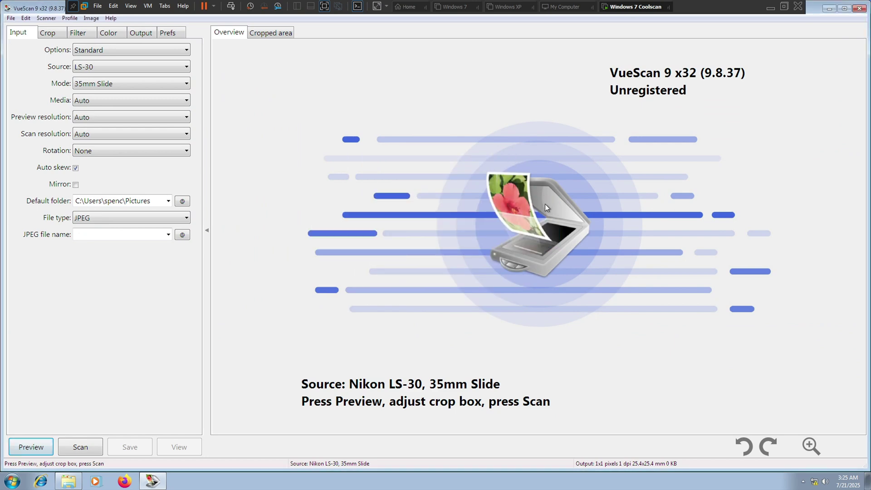
pyautogui.click(105, 66)
pyautogui.click(105, 66)
pyautogui.click(97, 117)
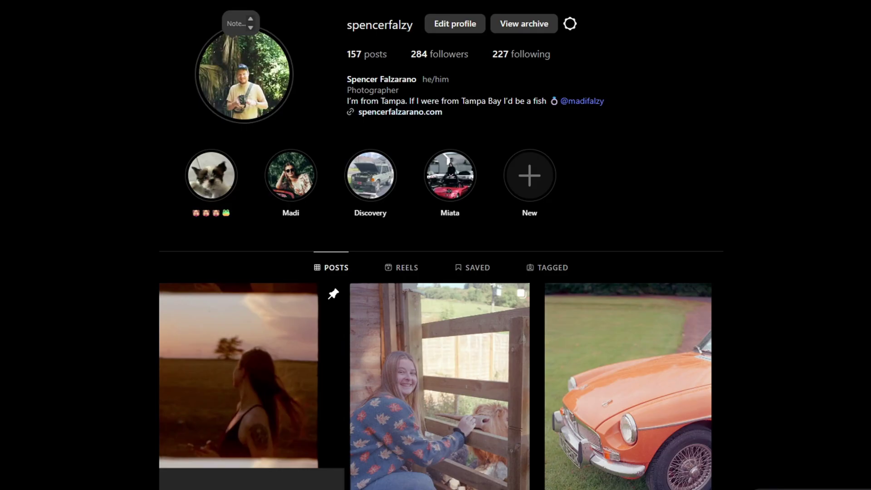
# Step: Subscribe to the photographer's YouTube channel and draft the comment 'Film is too expensive'
pyautogui.scroll(-5, 435, 245)
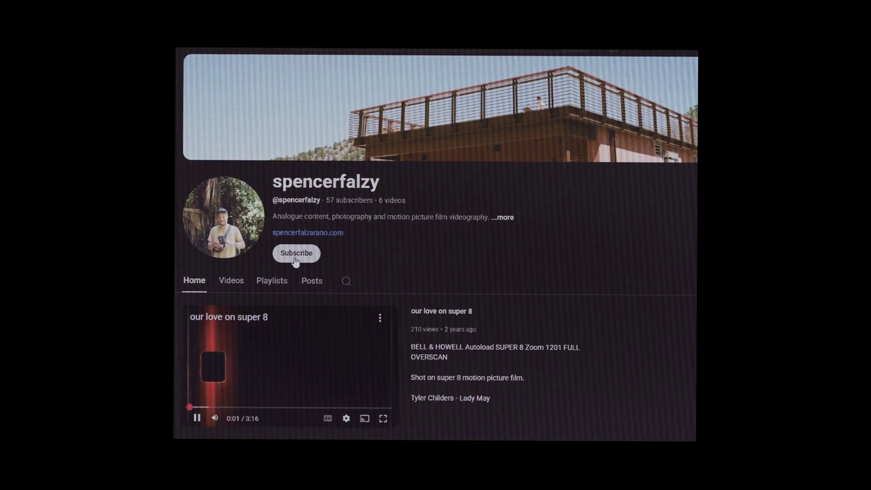
pyautogui.click(295, 254)
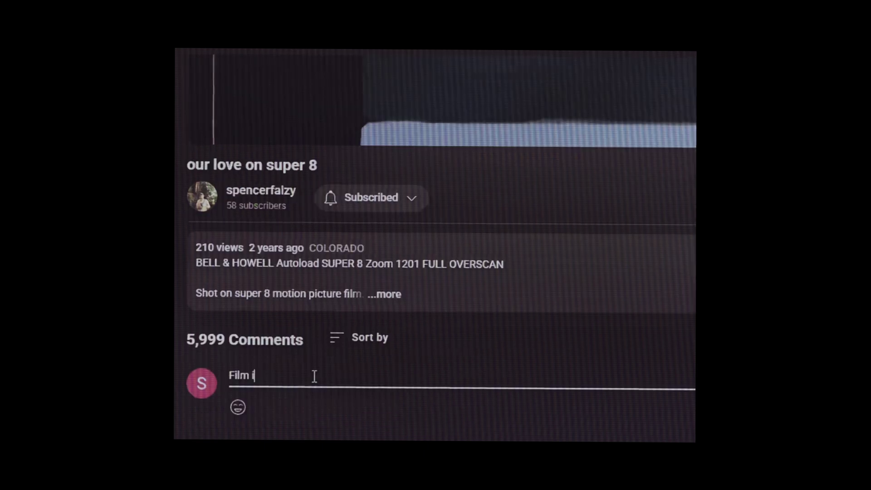
pyautogui.write('s')
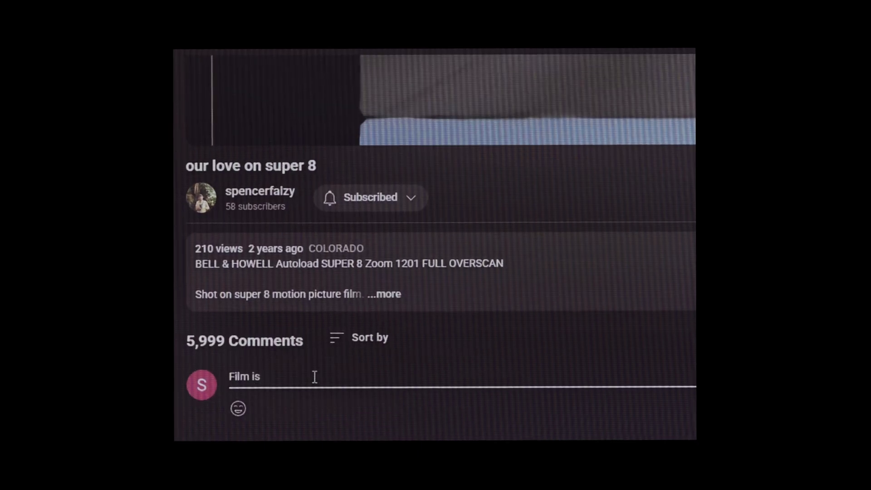
pyautogui.write(' too expensive')
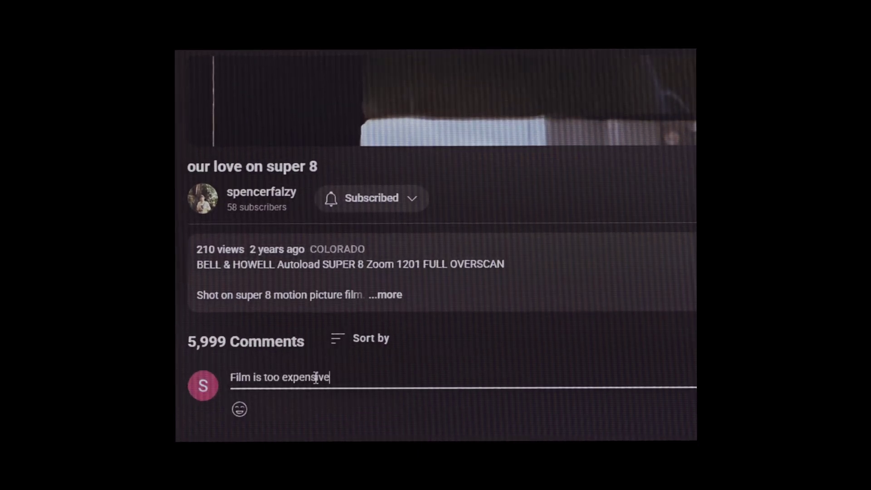